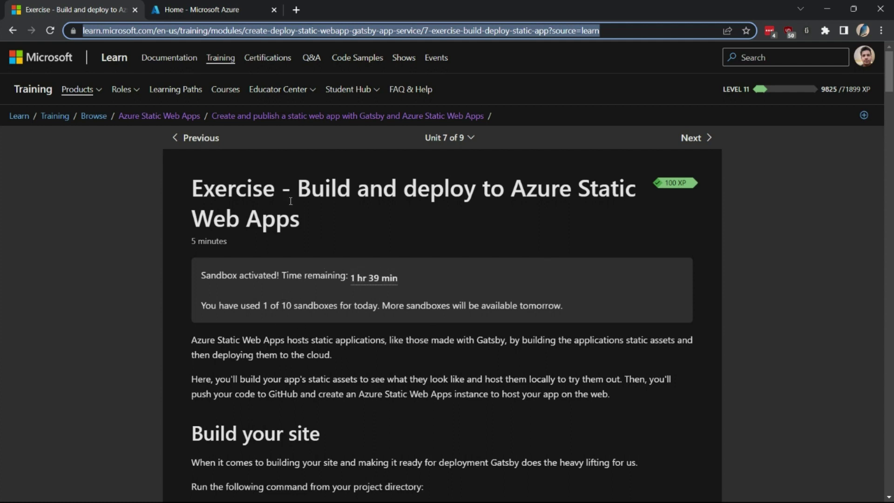
# Step: Switch to the Azure portal and open the learn sandbox resource group to view its resources
pyautogui.click(227, 8)
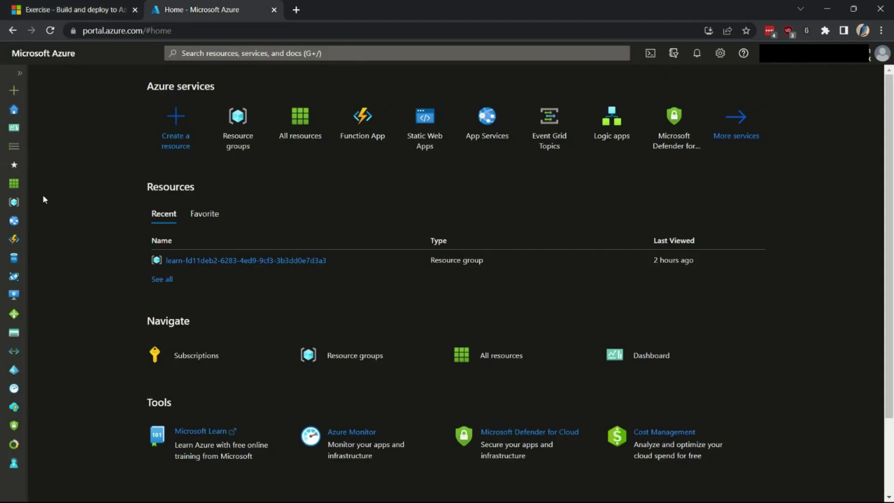
pyautogui.click(13, 204)
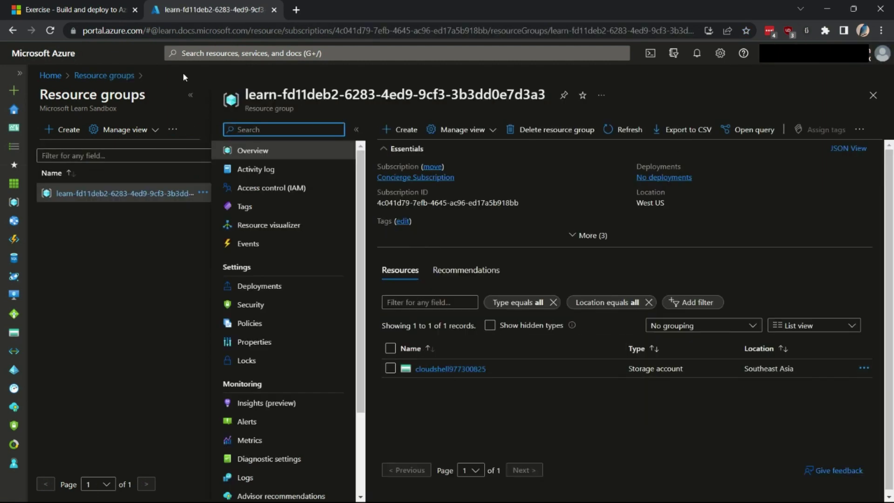
# Step: Search the resource marketplace for "static web app" and start creating a Static Web App resource
pyautogui.click(14, 90)
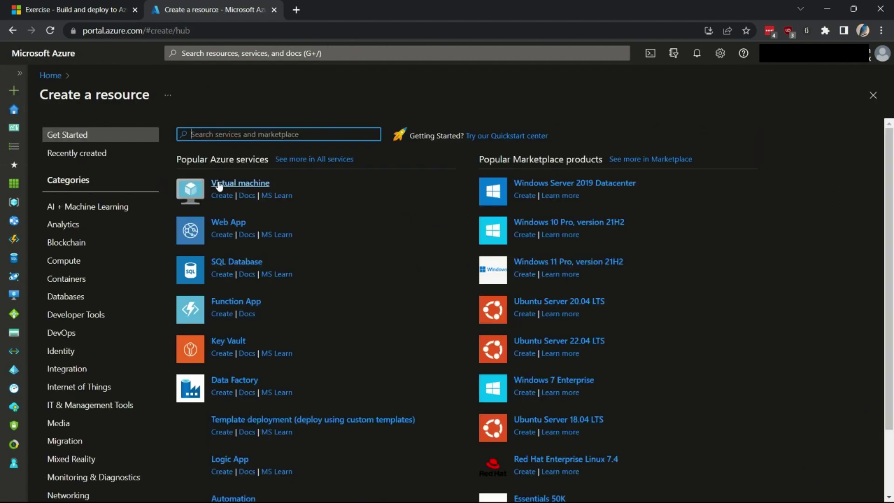
pyautogui.write('stati')
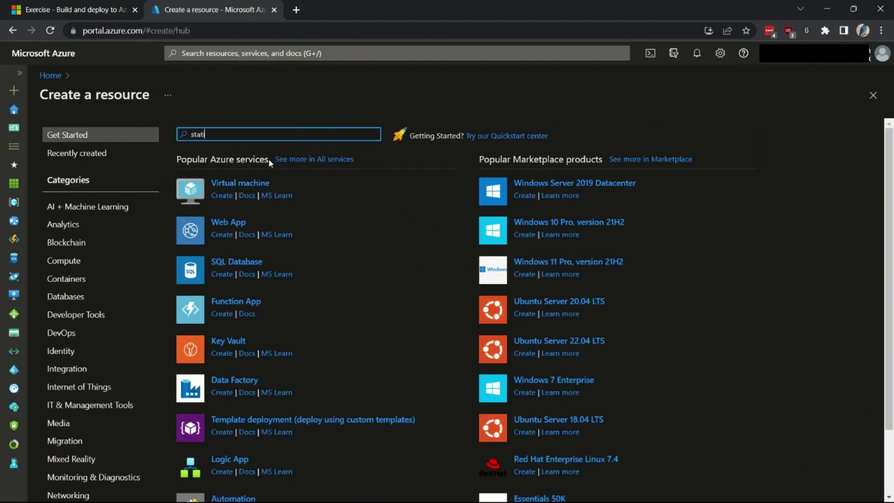
pyautogui.write('c web app')
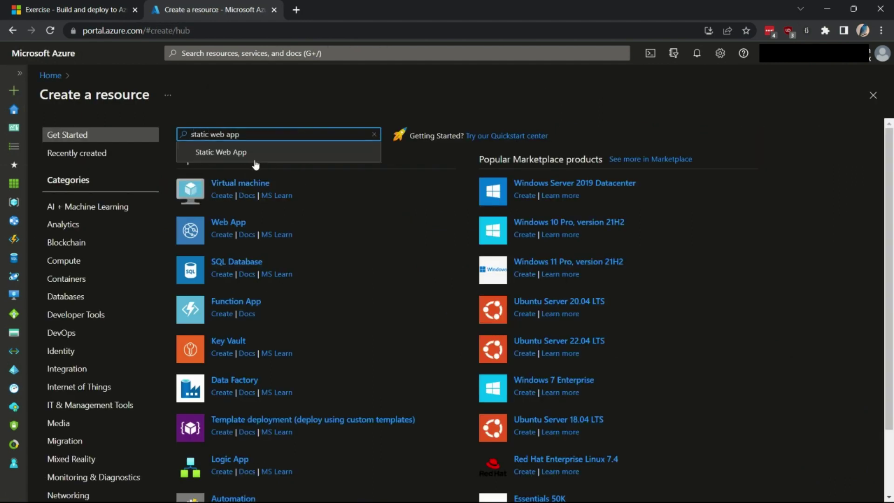
pyautogui.click(230, 153)
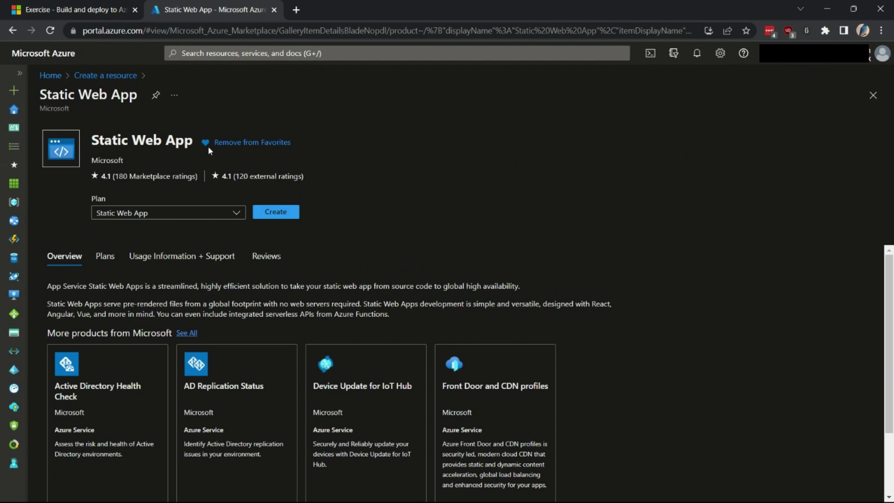
pyautogui.click(296, 10)
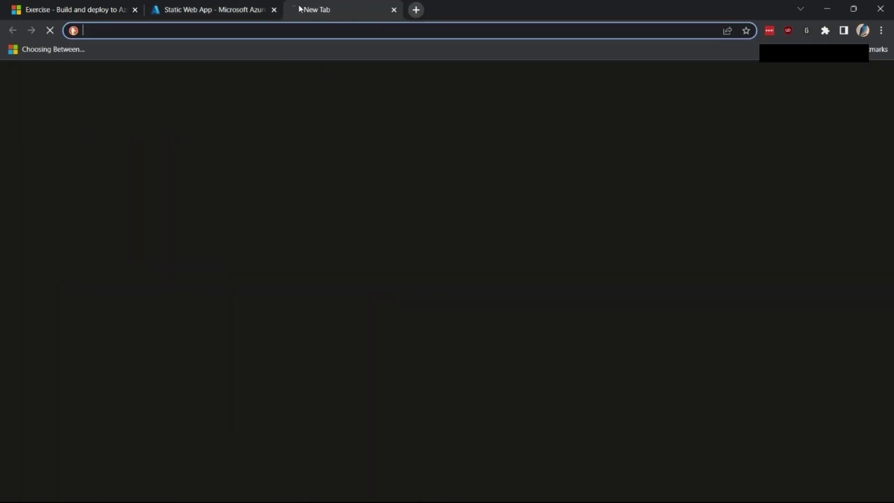
pyautogui.click(248, 7)
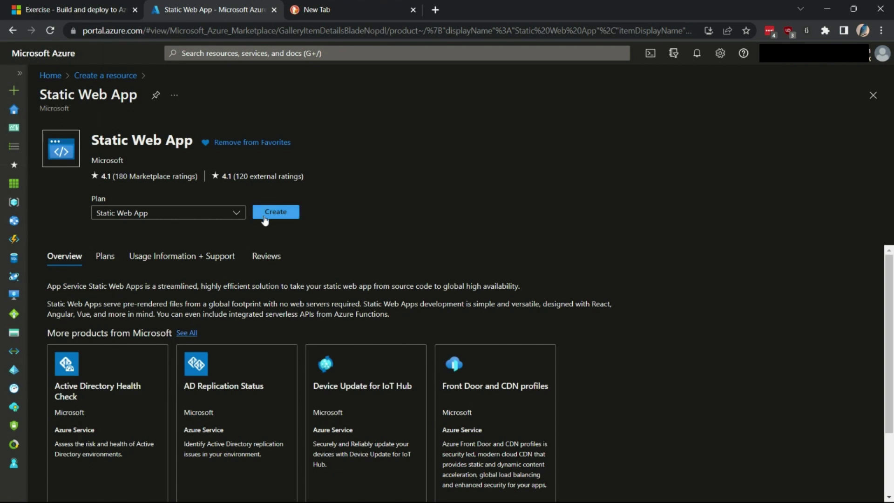
pyautogui.click(264, 215)
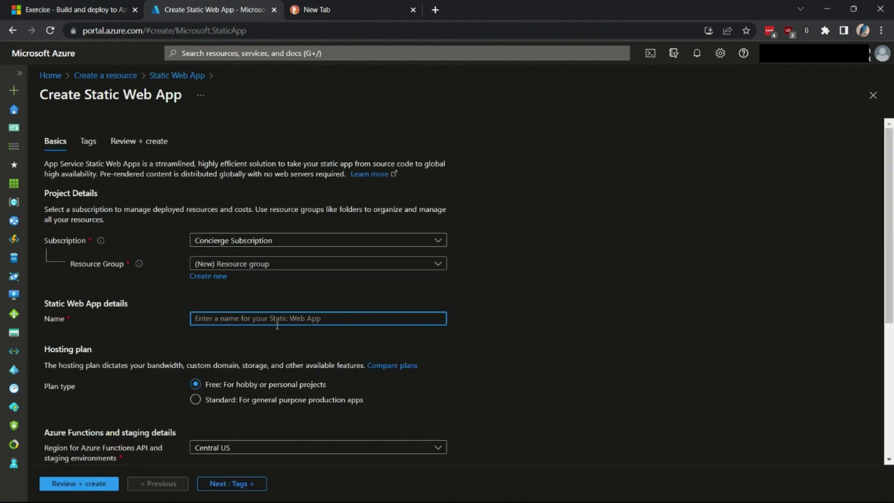
# Step: Compare the Free and Standard hosting plans and select the Free plan for the static web app
pyautogui.scroll(-3, 277, 325)
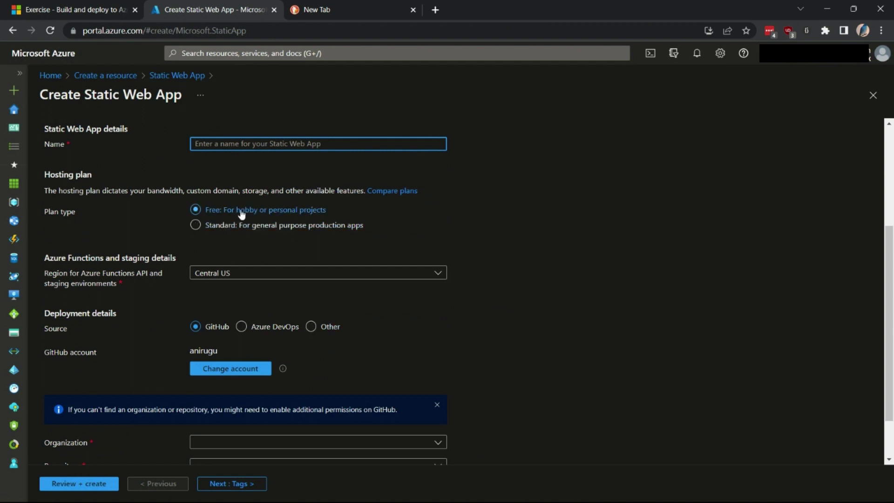
pyautogui.click(386, 192)
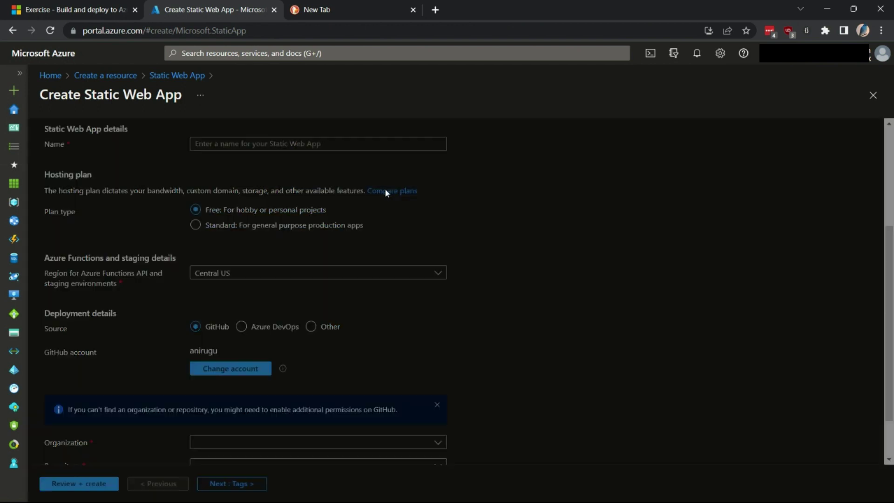
pyautogui.scroll(-2, 654, 344)
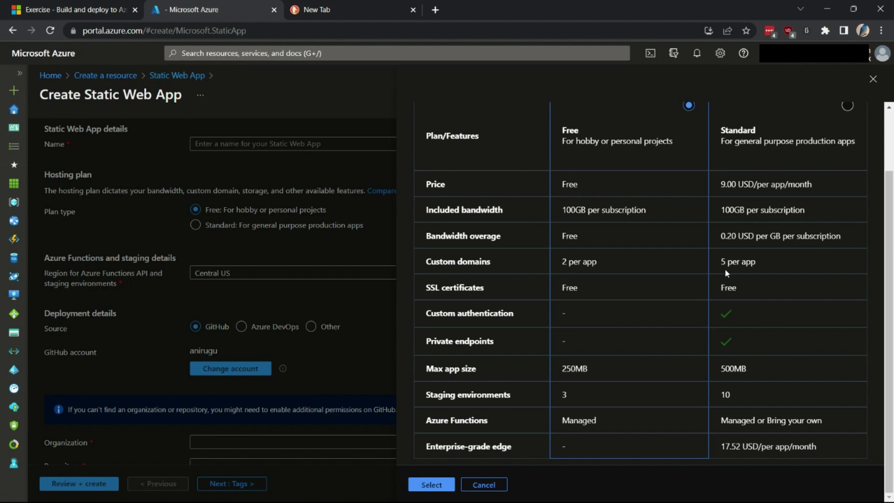
pyautogui.scroll(1, 725, 268)
pyautogui.scroll(2, 721, 274)
pyautogui.scroll(-3, 762, 264)
pyautogui.click(431, 484)
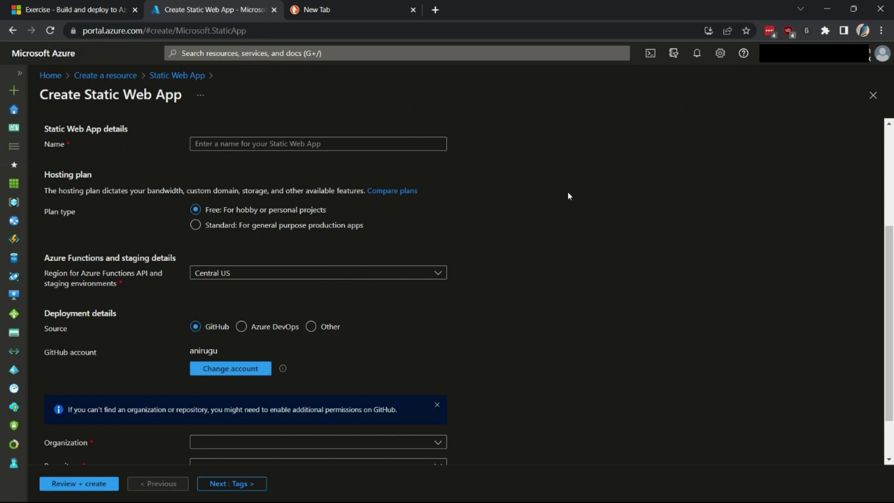
# Step: Check the remaining deployment fields of the form and load github.com in the empty browser tab
pyautogui.scroll(-2, 461, 233)
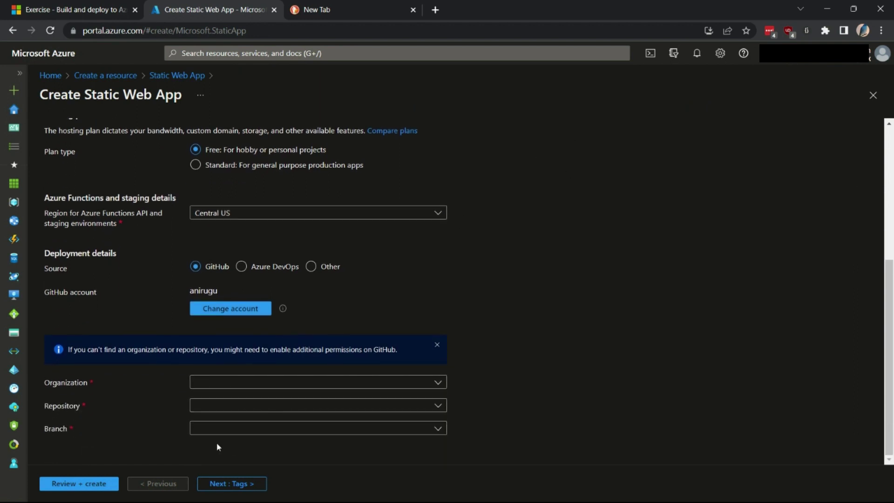
pyautogui.click(352, 7)
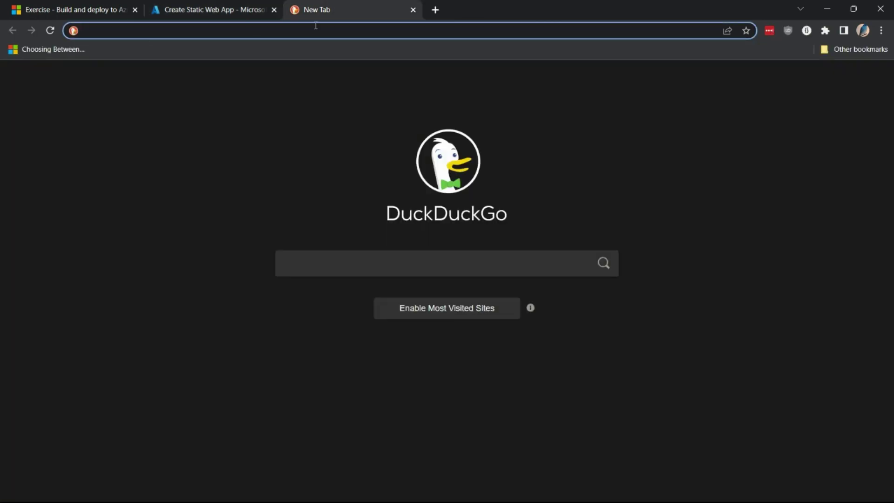
pyautogui.write('github.com')
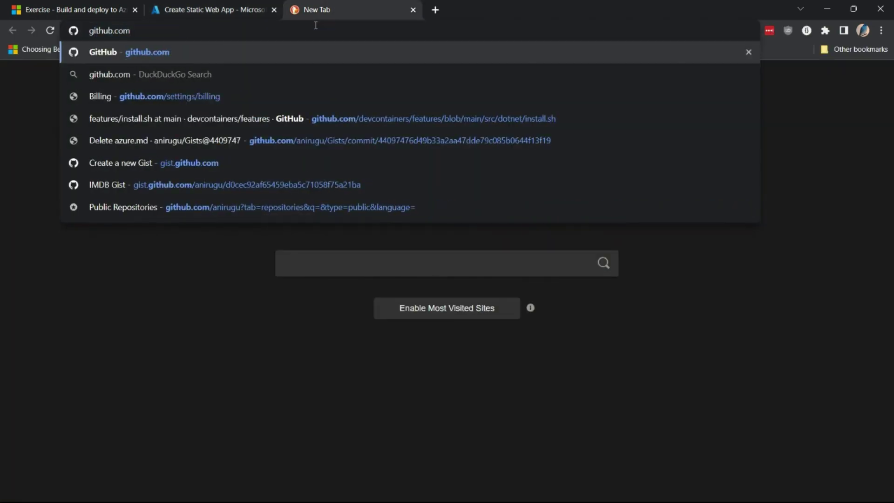
pyautogui.press('Return')
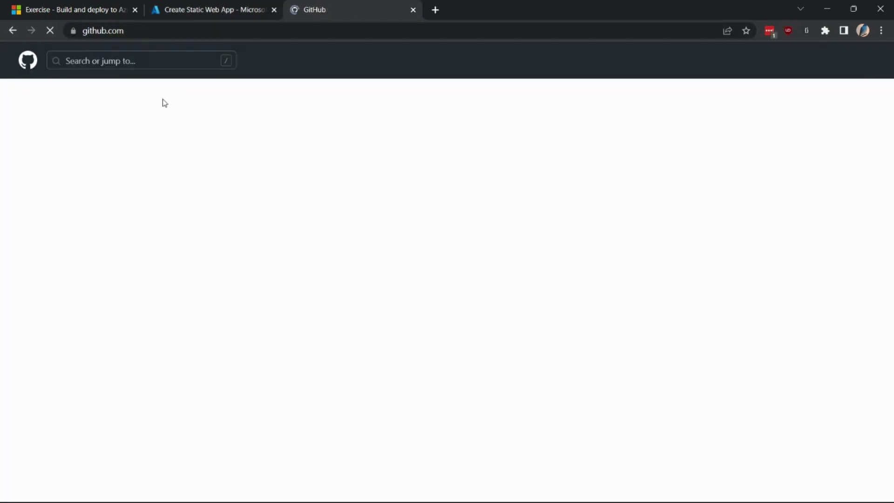
# Step: Open the first of the top repositories in a separate tab and show its .github/workflows folder
pyautogui.middleClick(66, 189)
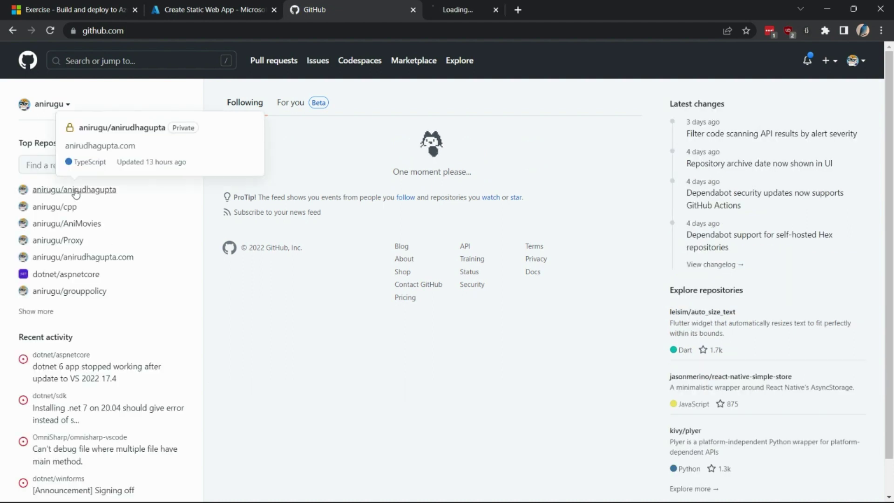
pyautogui.click(471, 9)
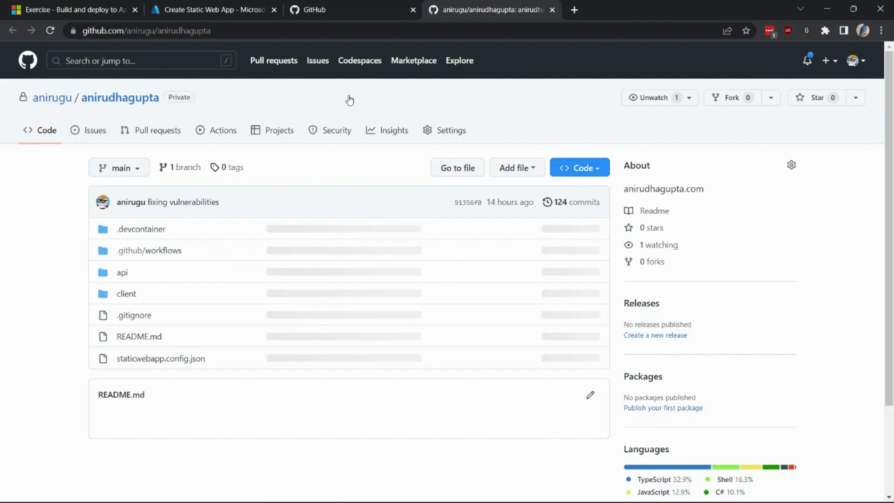
pyautogui.click(144, 252)
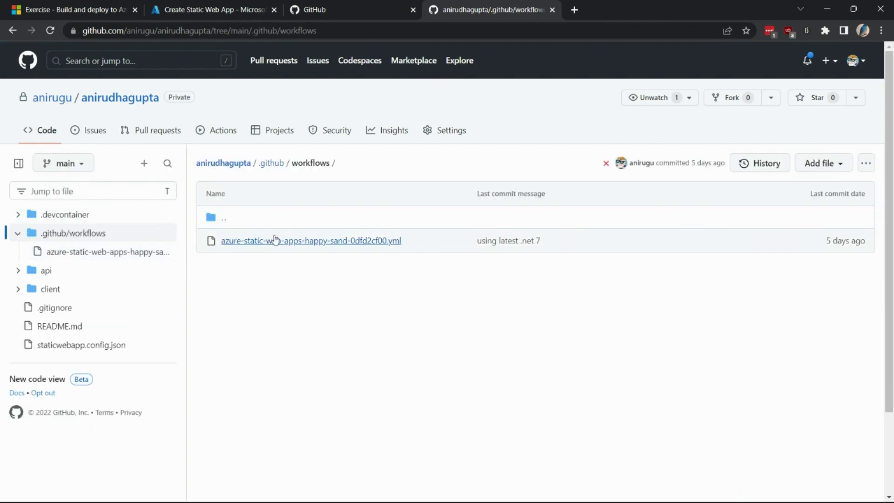
pyautogui.click(305, 7)
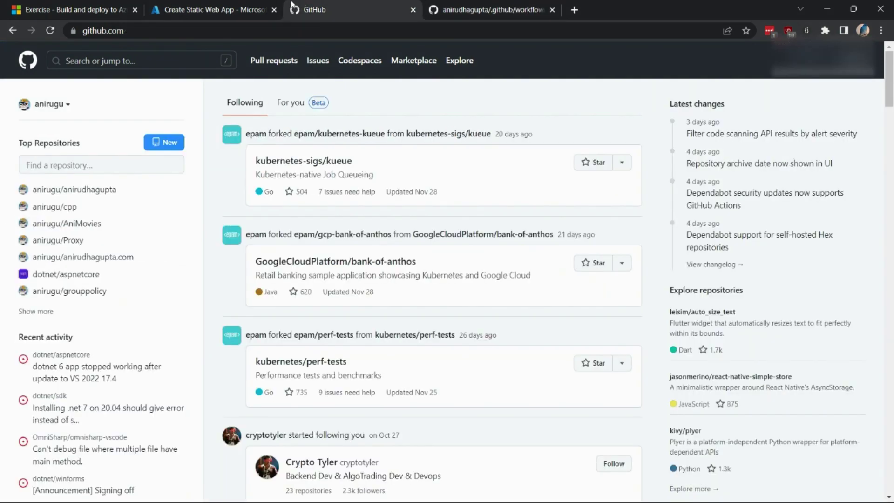
pyautogui.click(252, 3)
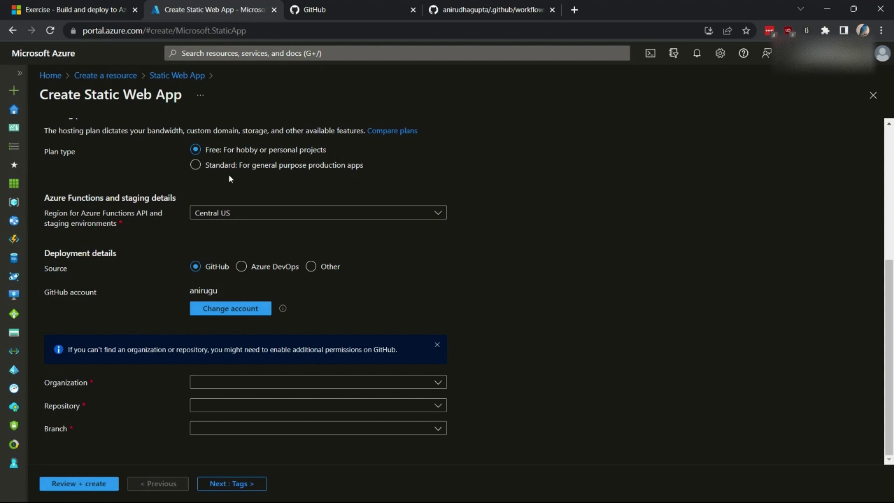
pyautogui.click(357, 6)
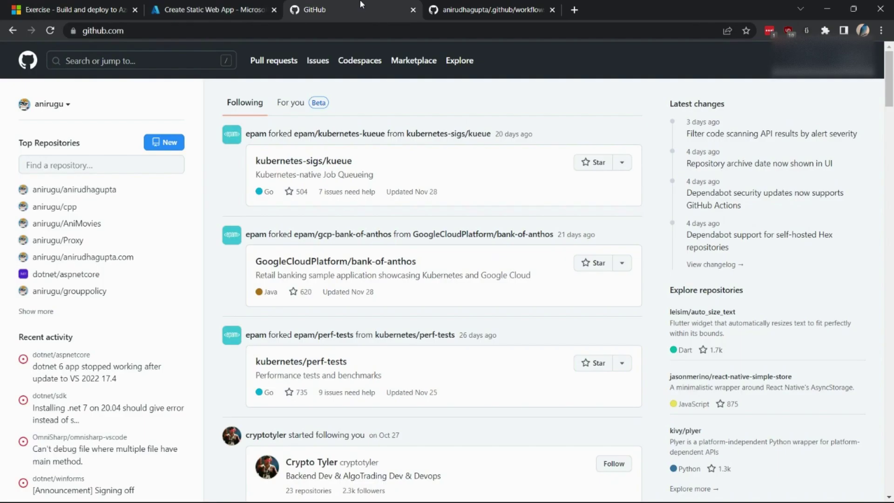
pyautogui.click(434, 7)
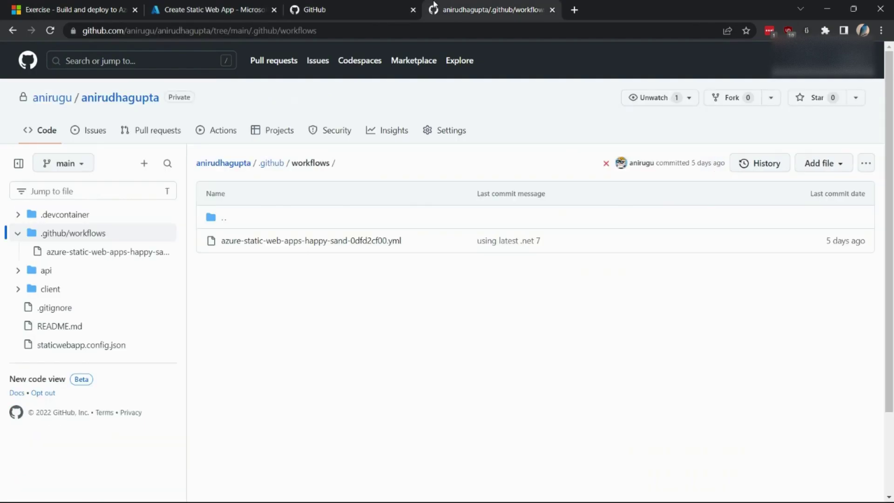
# Step: Open azure-static-web-apps-happy-sand-0dfd2cf00.yml and examine its triggers, build and deploy job, app, API and output locations, and pull request closing job
pyautogui.click(263, 241)
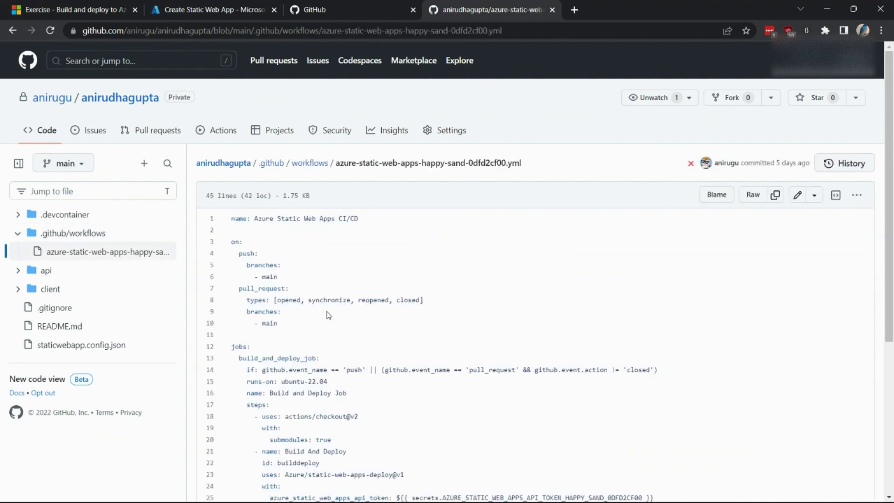
pyautogui.scroll(-3, 399, 313)
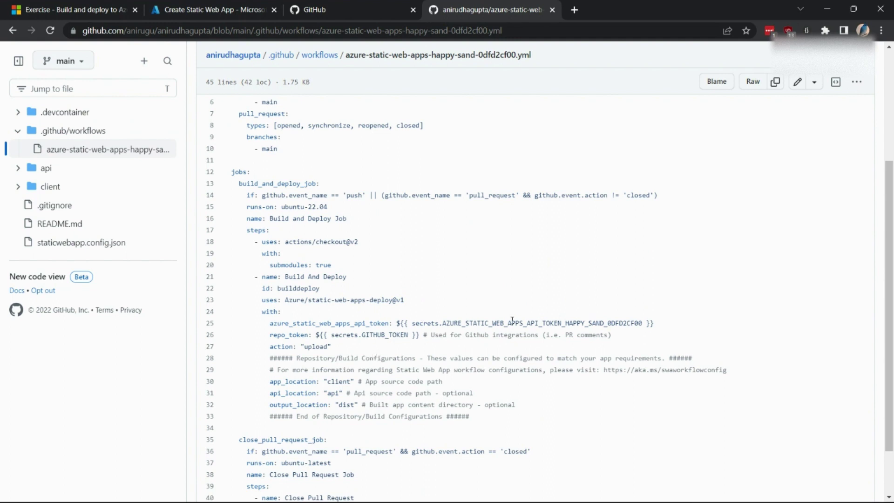
pyautogui.moveTo(890, 252); pyautogui.dragTo(892, 292)
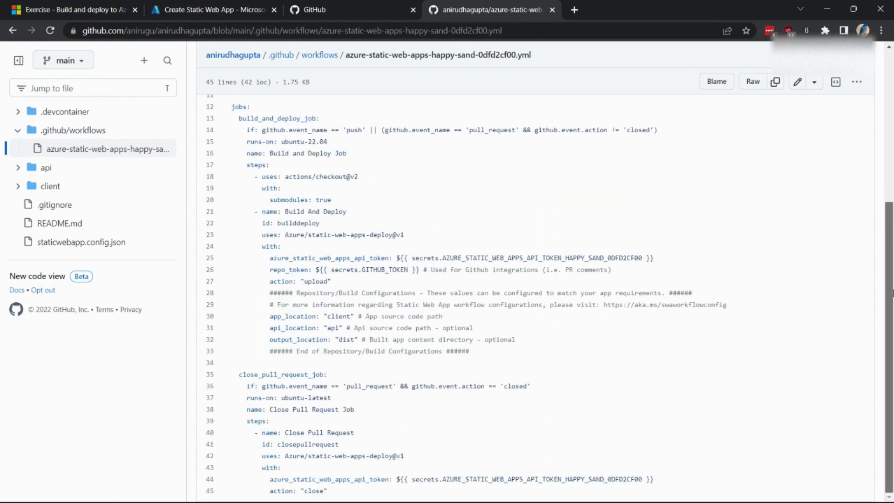
pyautogui.doubleClick(302, 321)
pyautogui.click(364, 5)
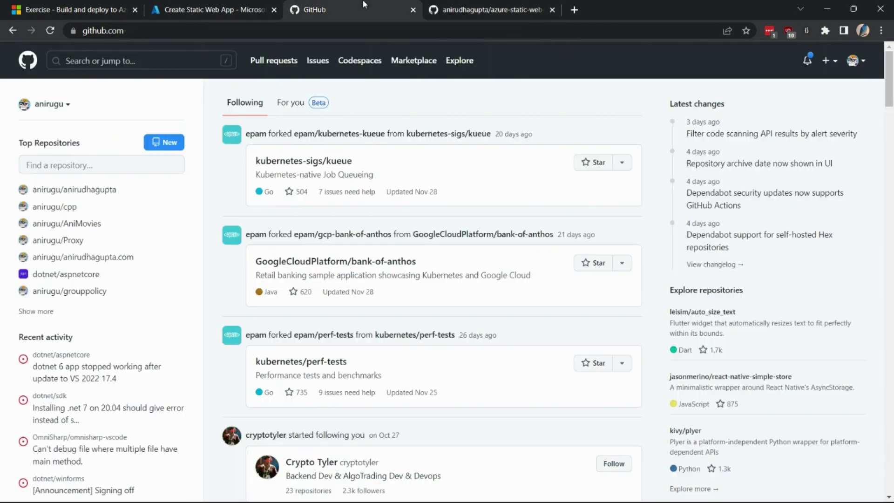
pyautogui.click(489, 10)
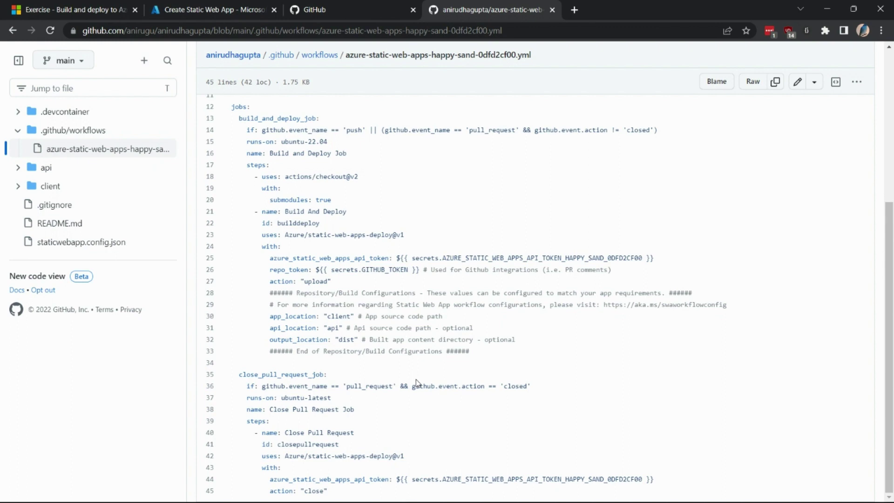
pyautogui.scroll(5, 416, 382)
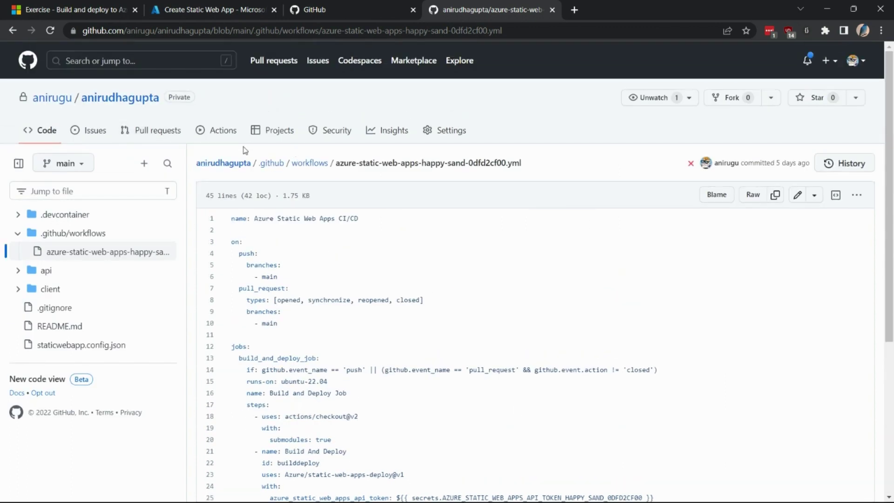
pyautogui.scroll(-1, 296, 298)
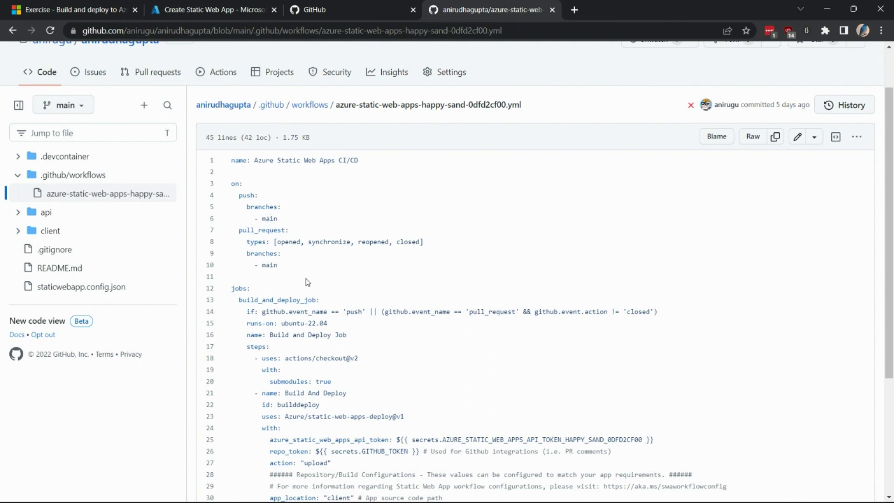
pyautogui.scroll(-3, 476, 339)
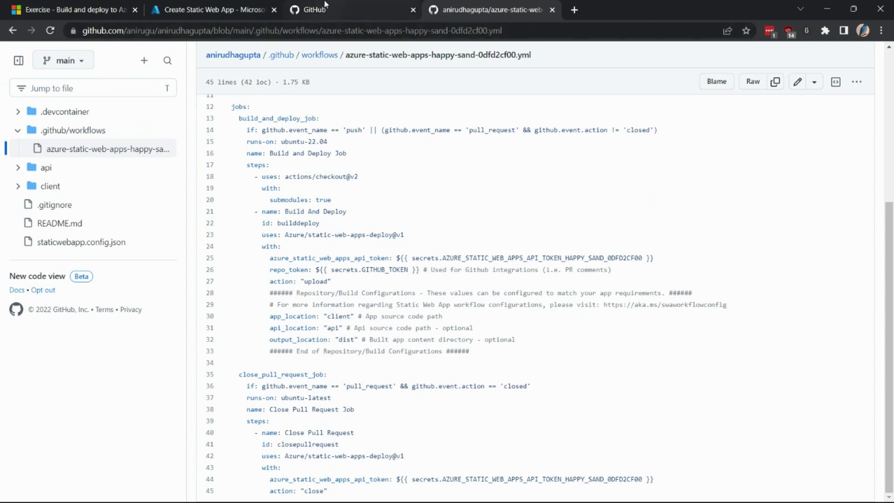
# Step: Return to the Azure static web app form and choose Central US as the Azure Functions and staging region
pyautogui.click(363, 9)
pyautogui.click(214, 9)
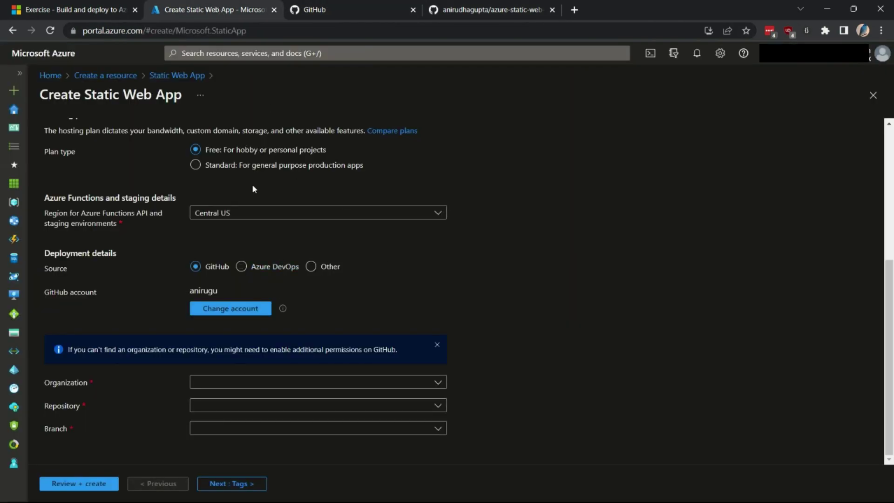
pyautogui.click(422, 215)
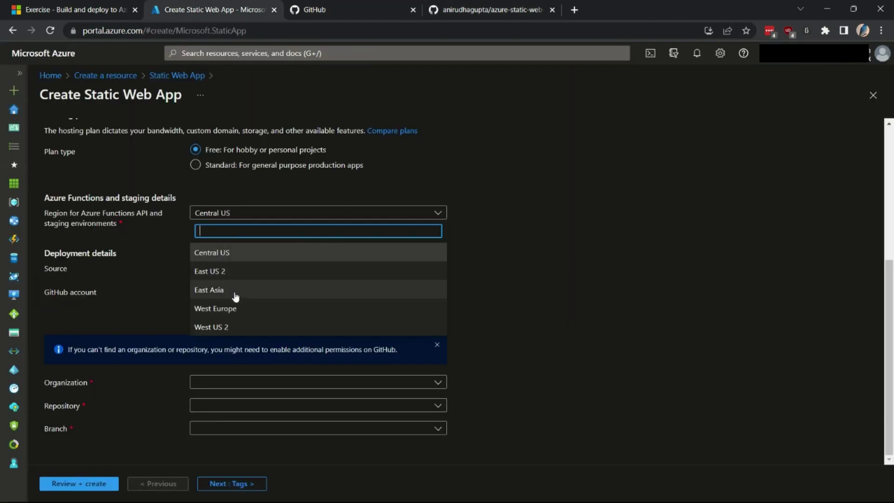
pyautogui.click(233, 252)
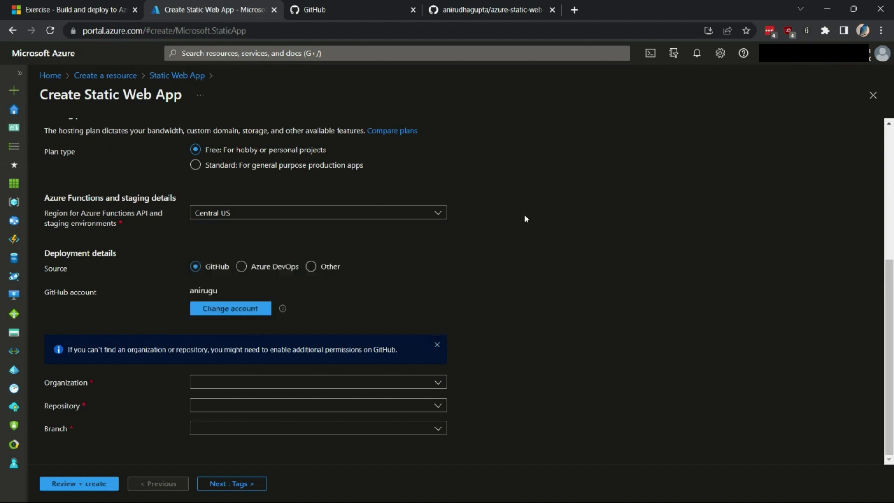